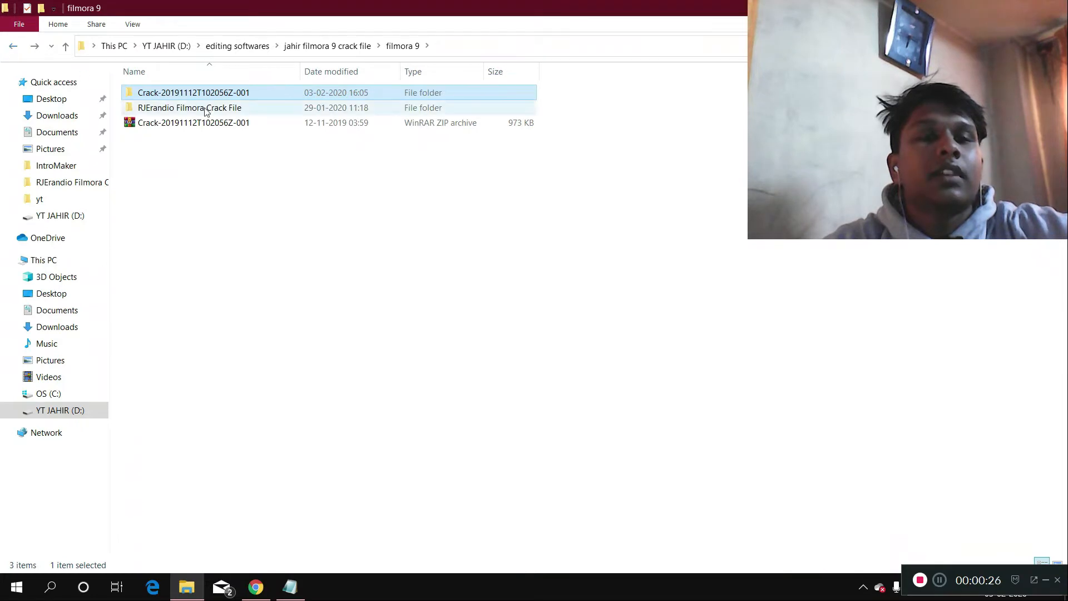
Run filmora-idco_setup_full1901 from the RJErandio Filmora Crack File folder and install Filmora9 over the existing installation
double_click(204, 109)
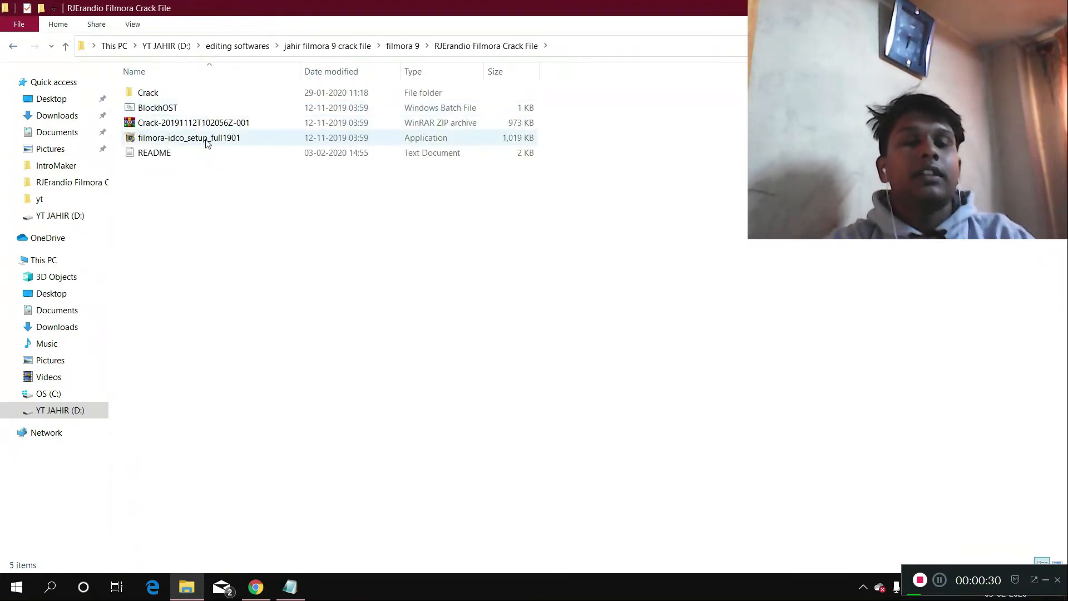
click(206, 143)
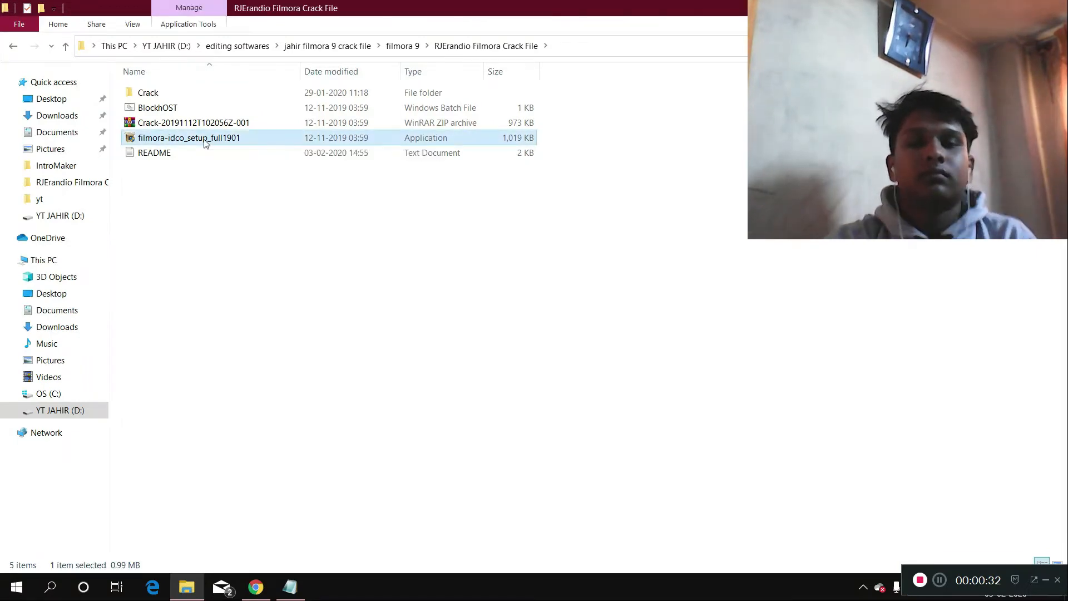
double_click(206, 143)
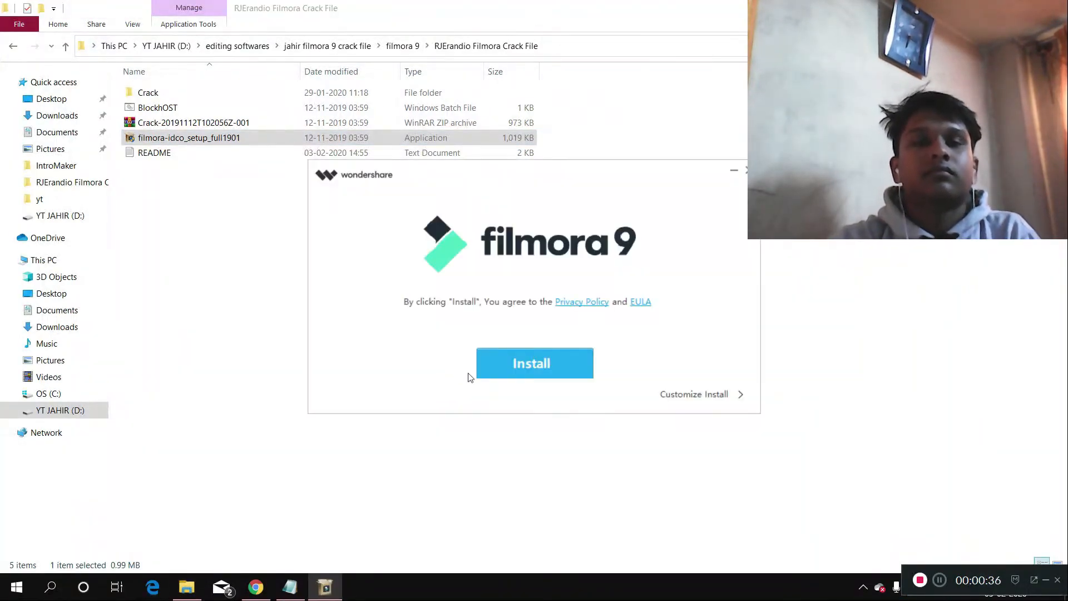
click(526, 371)
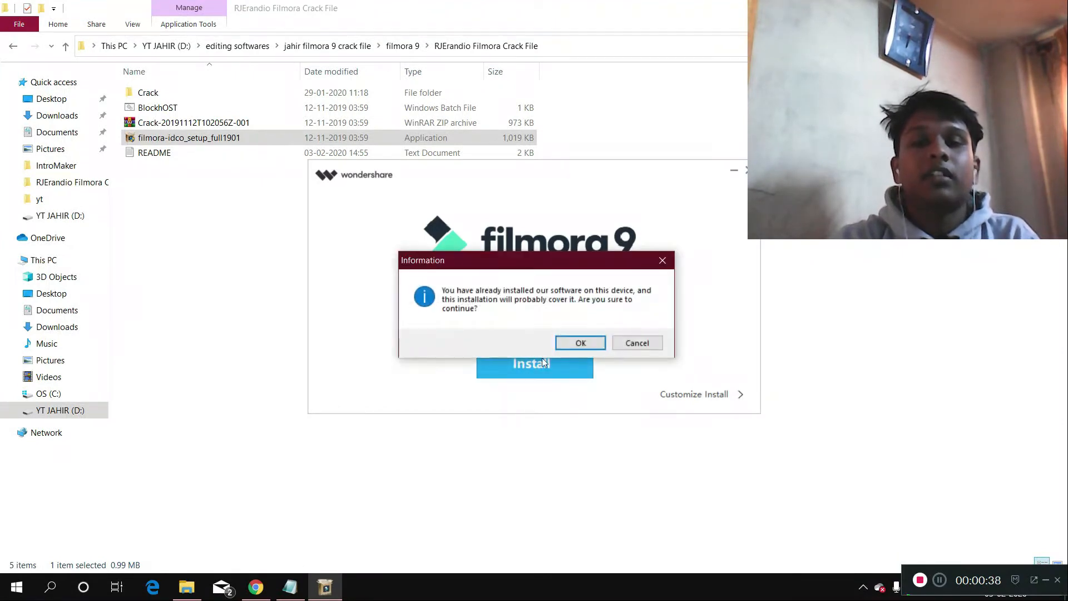
click(569, 343)
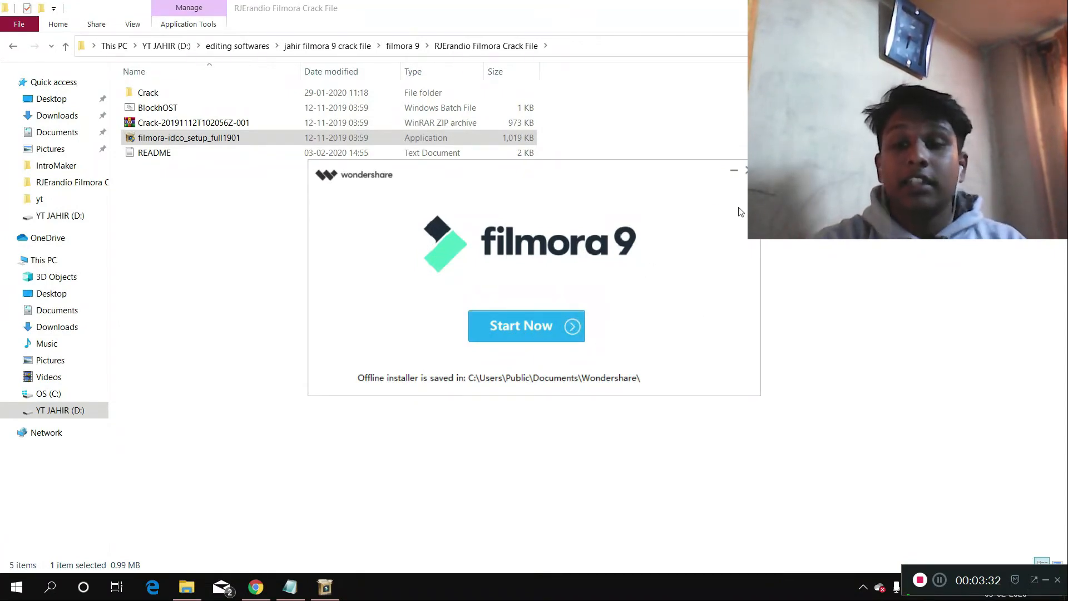
Close the finished Filmora9 installer without starting the program, and close the browser window with the Wondershare thank-you page
click(746, 172)
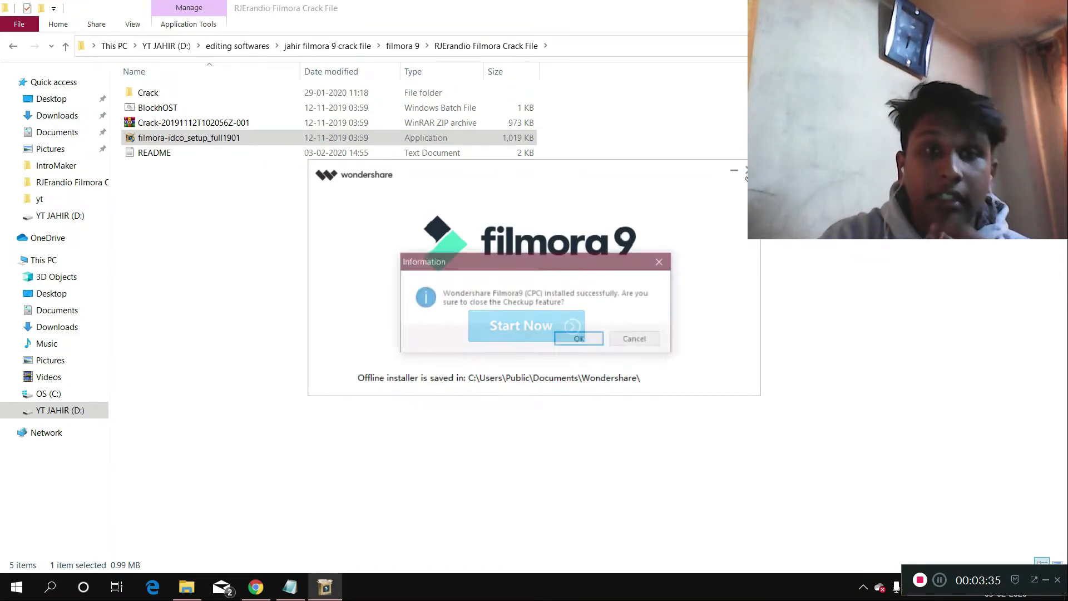
click(592, 340)
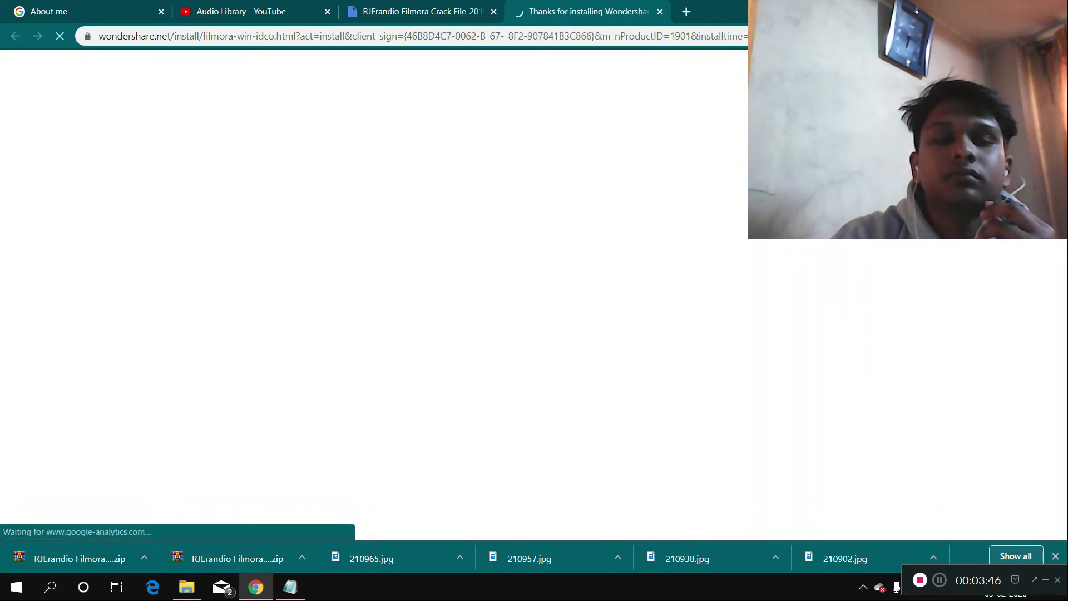
click(1053, 9)
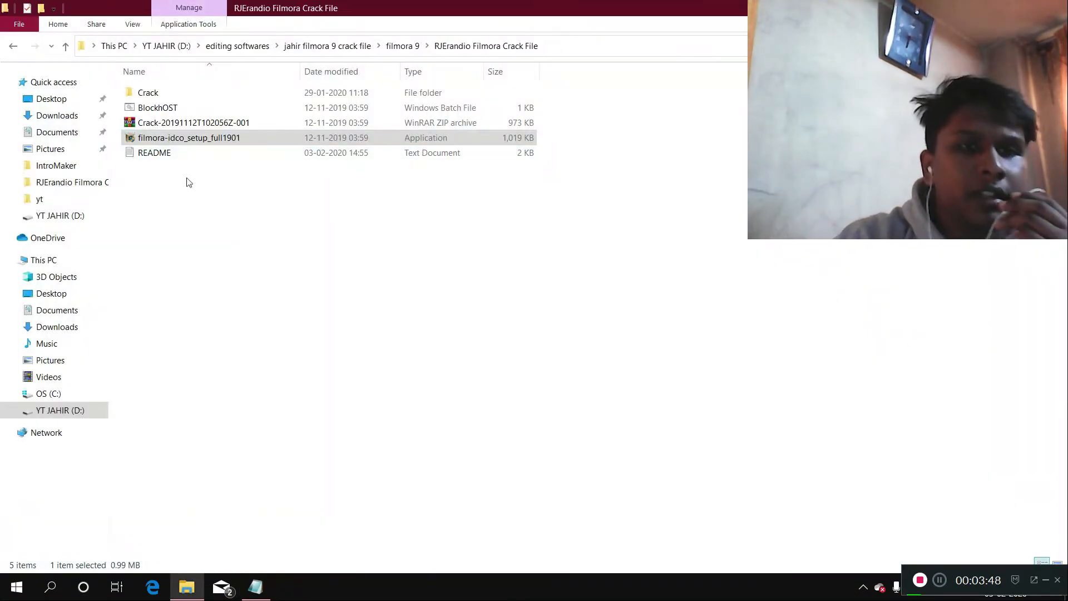
Run the BlockhOST batch file as administrator
click(167, 111)
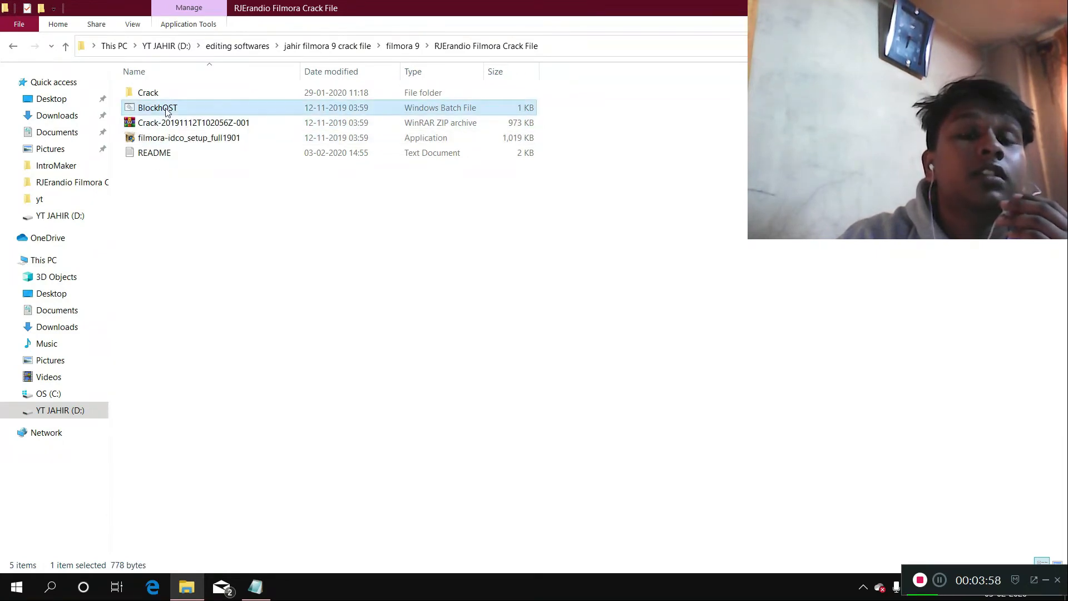
double_click(167, 111)
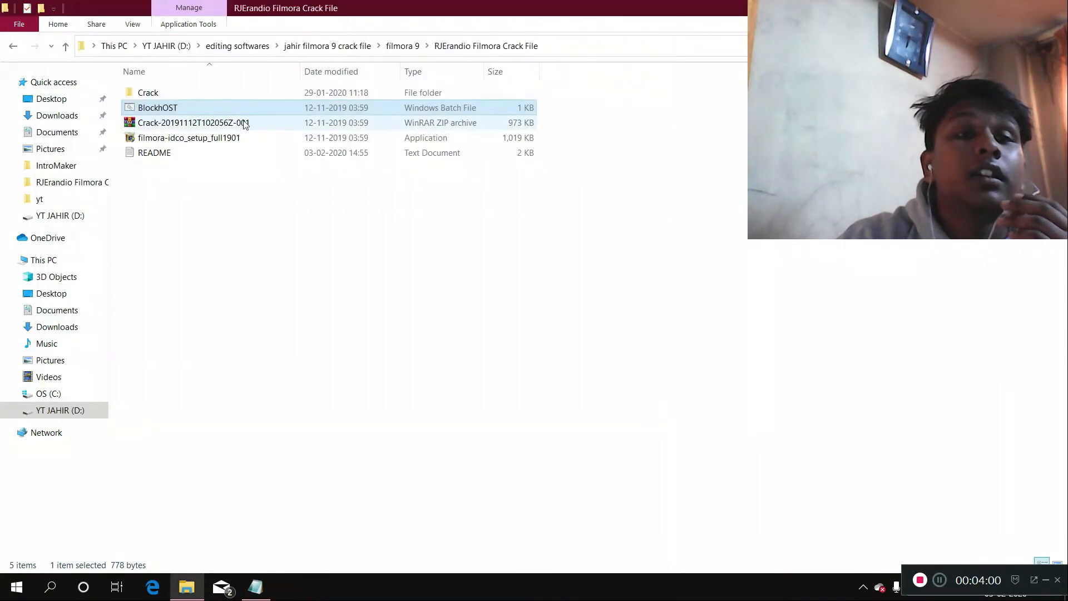
right_click(224, 109)
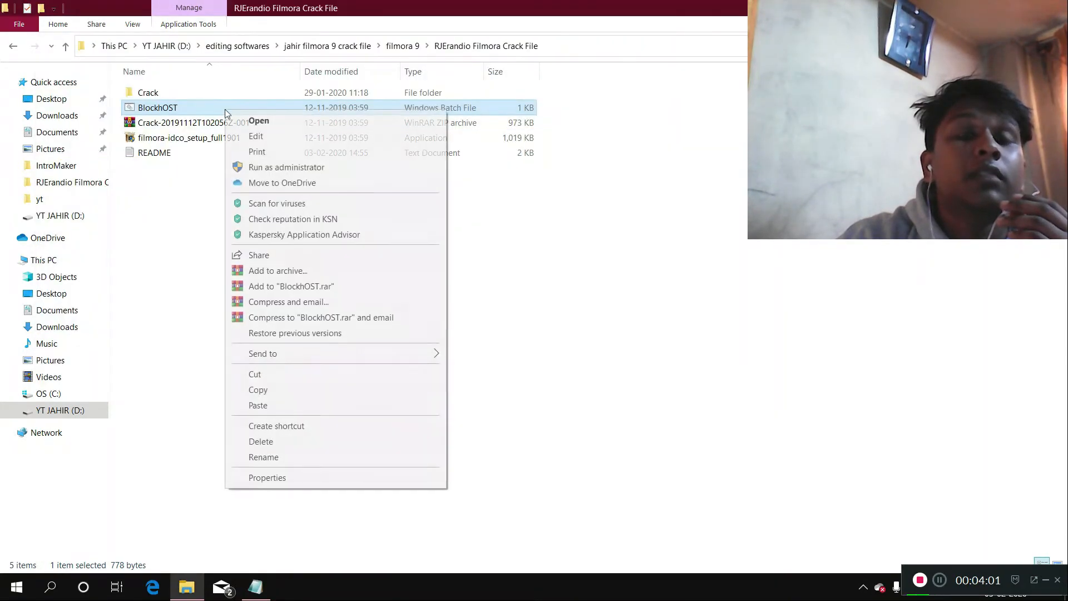
click(255, 168)
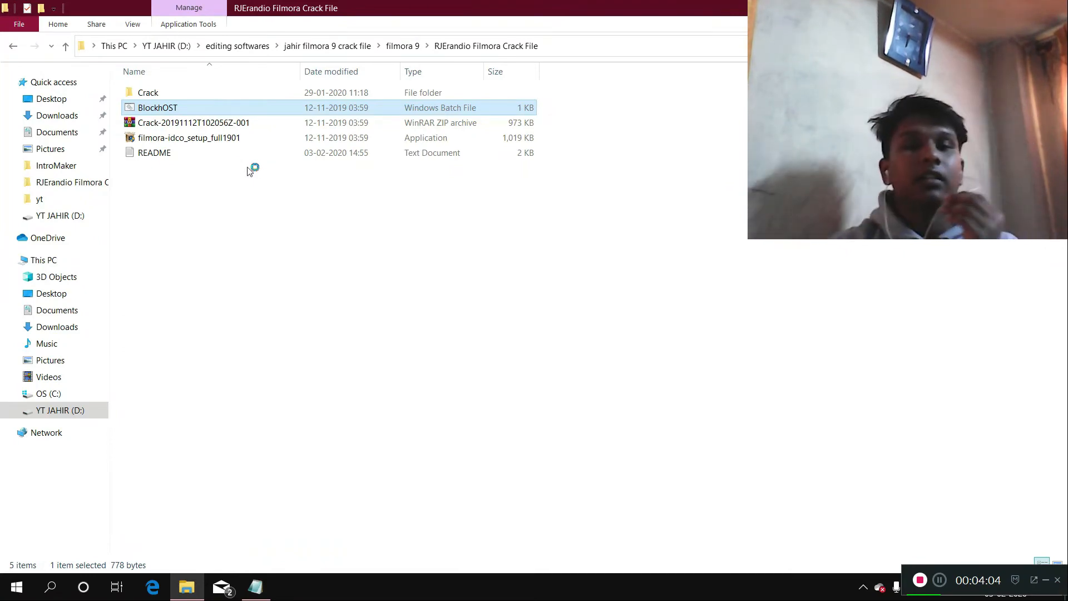
click(389, 360)
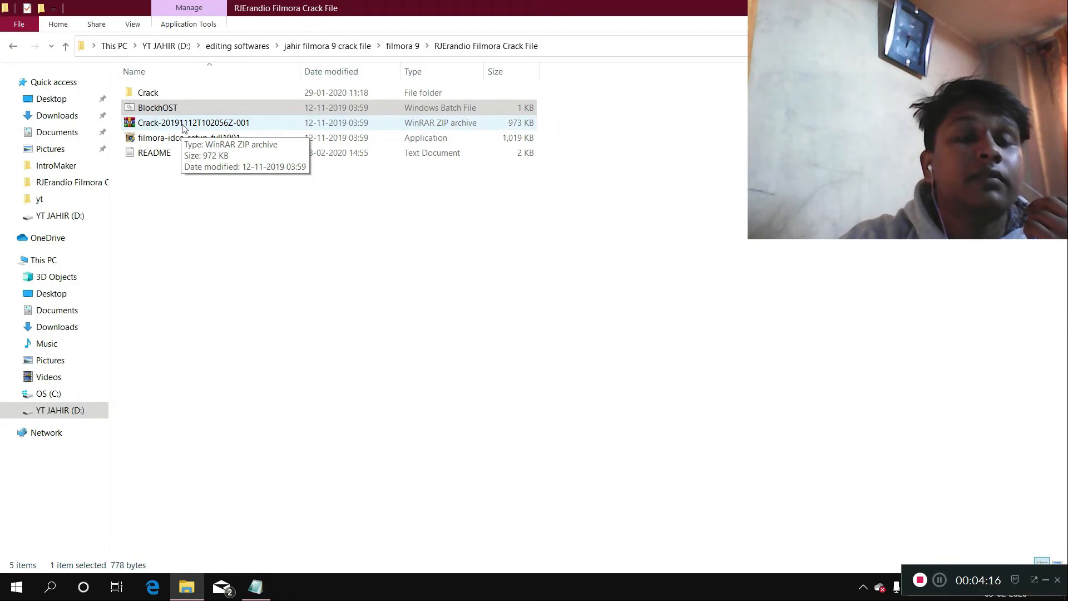
Copy PYG64.dll and winmm.dll from the Crack folder
right_click(183, 125)
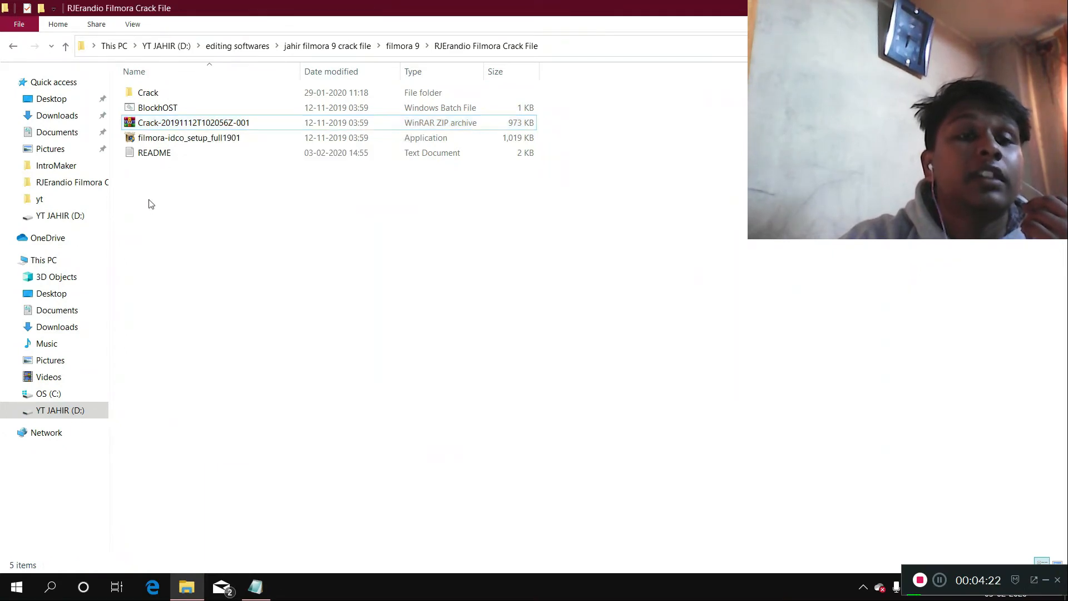
click(148, 202)
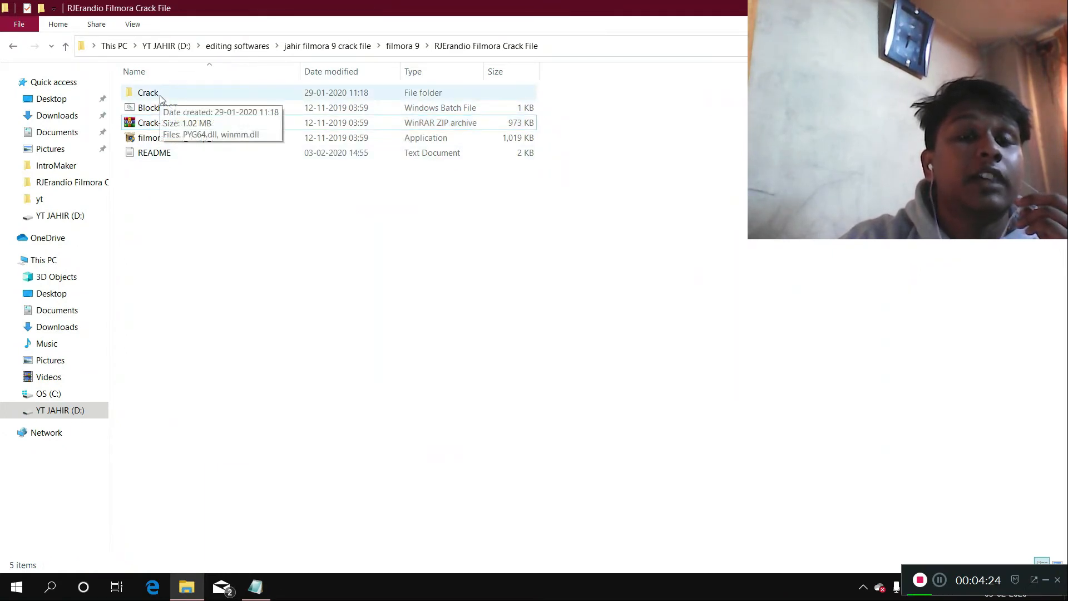
double_click(160, 96)
drag(225, 223, 216, 89)
right_click(216, 108)
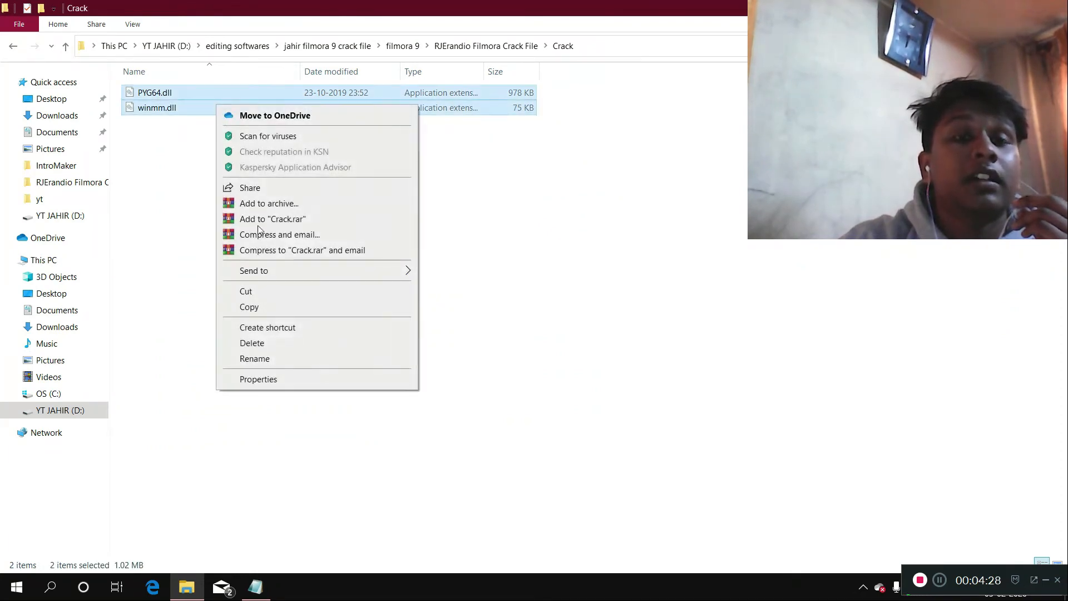
click(262, 309)
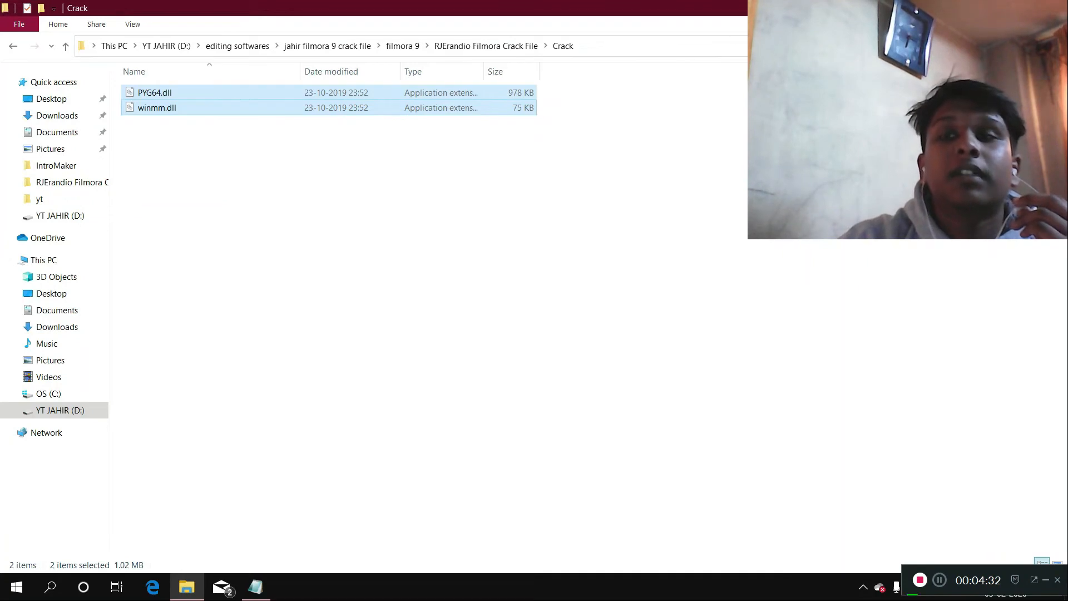
Open the file location of the desktop's Wondershare Filmora9 shortcut and paste the two copied DLL files into that folder
key(super+d)
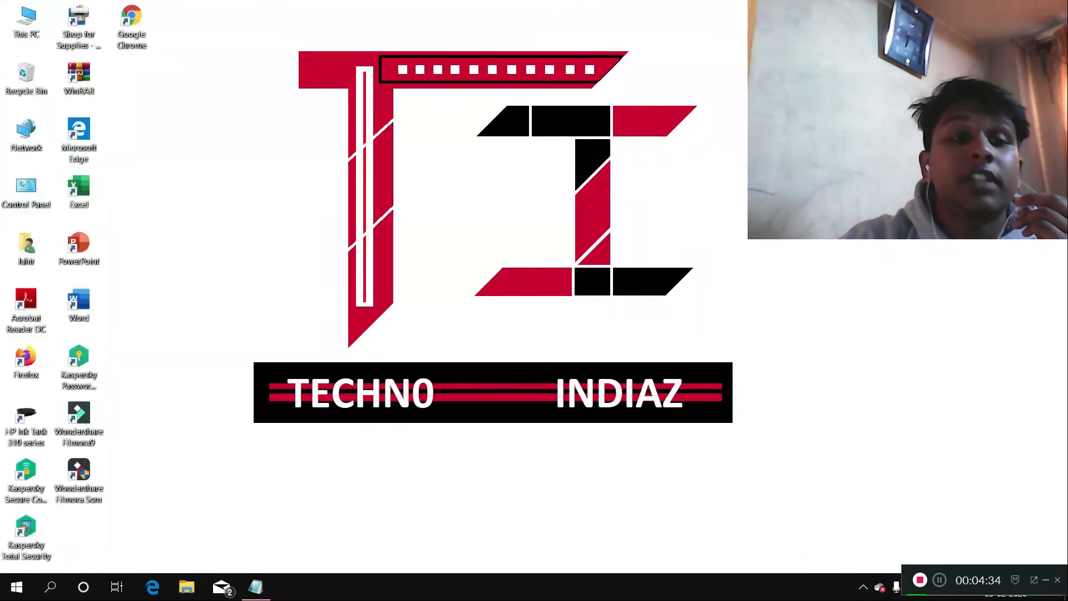
right_click(76, 418)
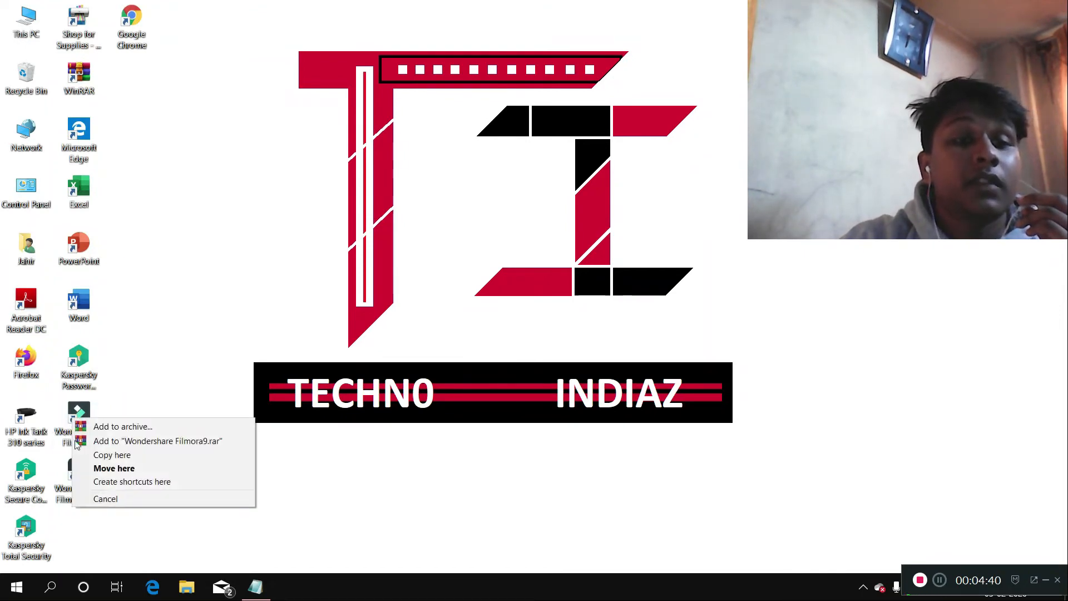
click(155, 400)
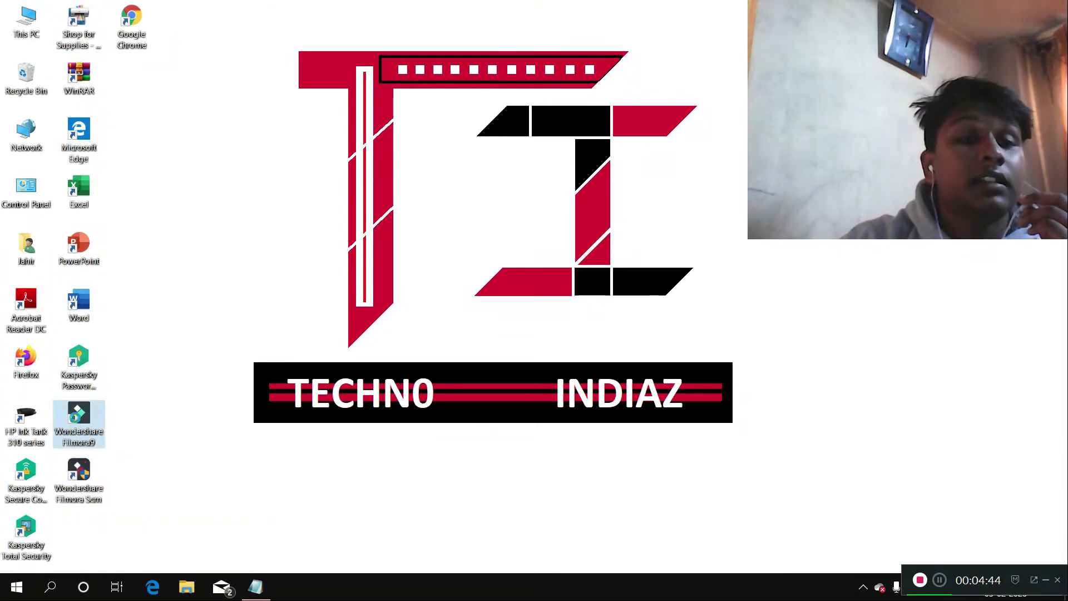
right_click(76, 420)
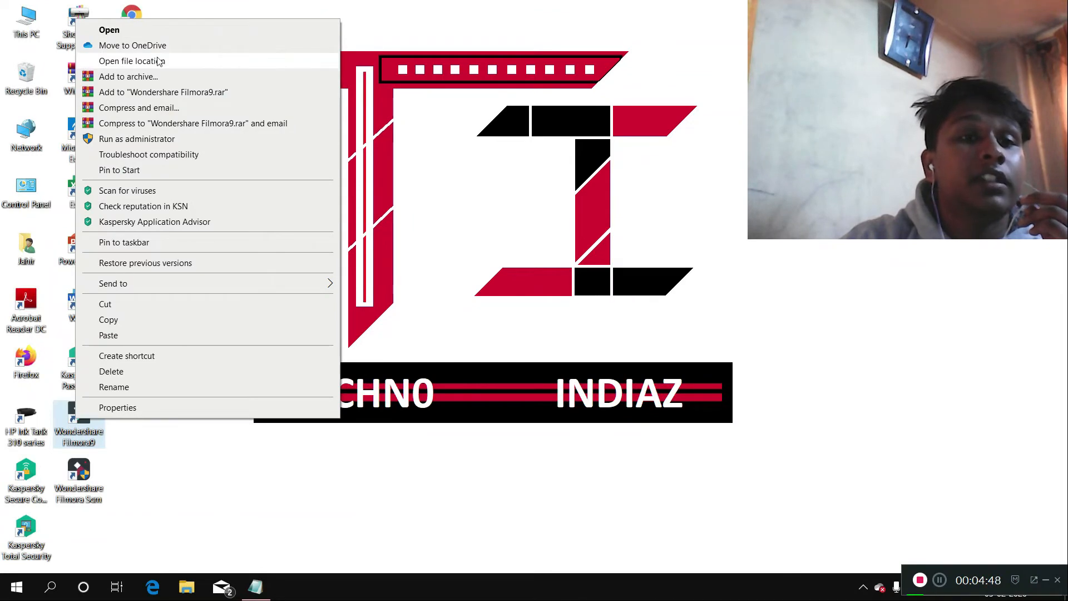
click(160, 61)
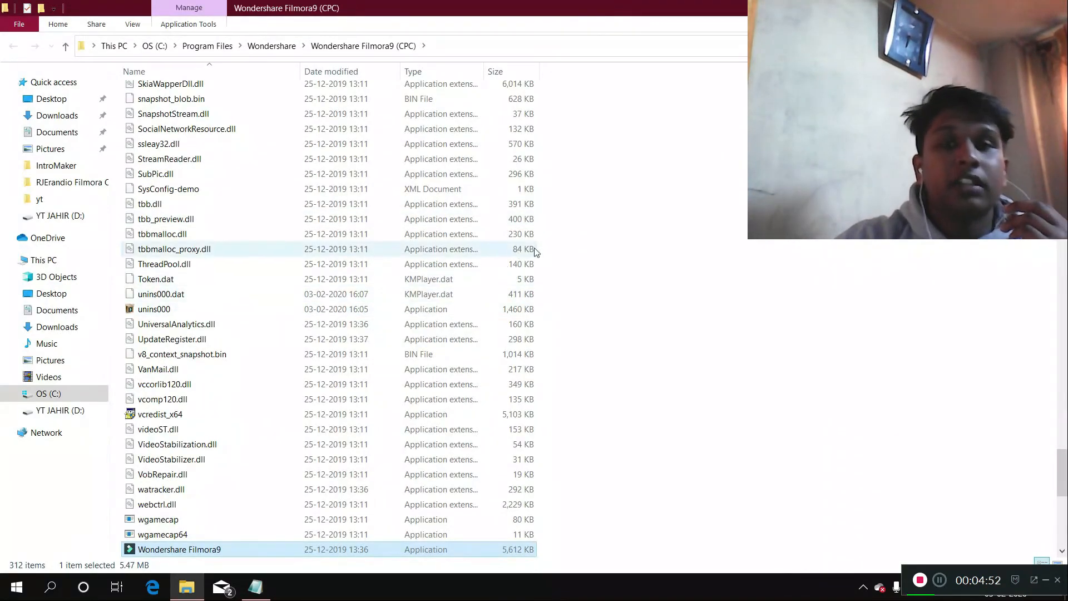
right_click(653, 150)
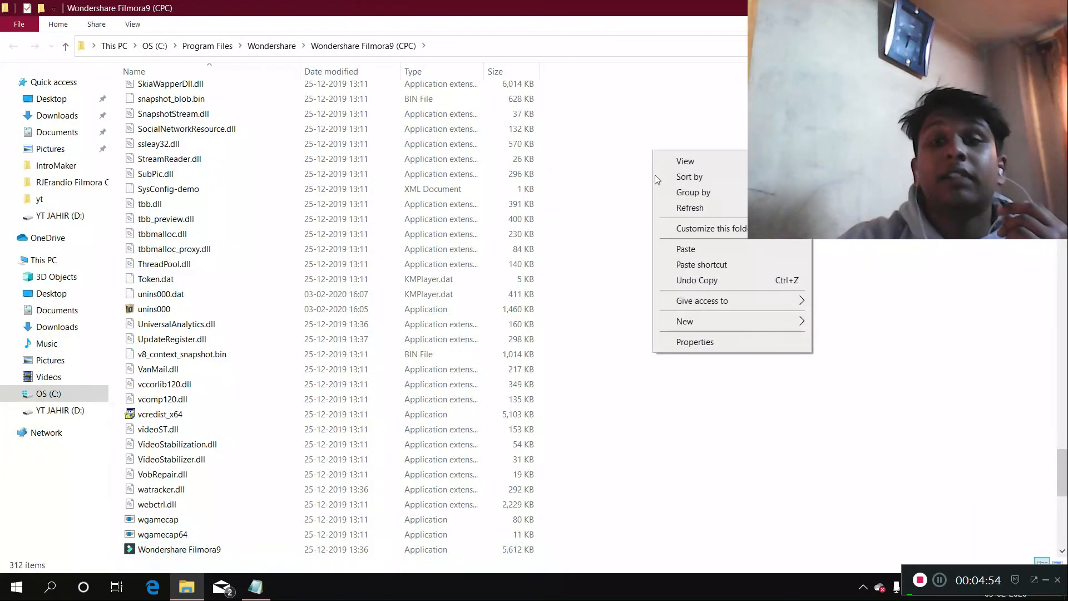
click(688, 250)
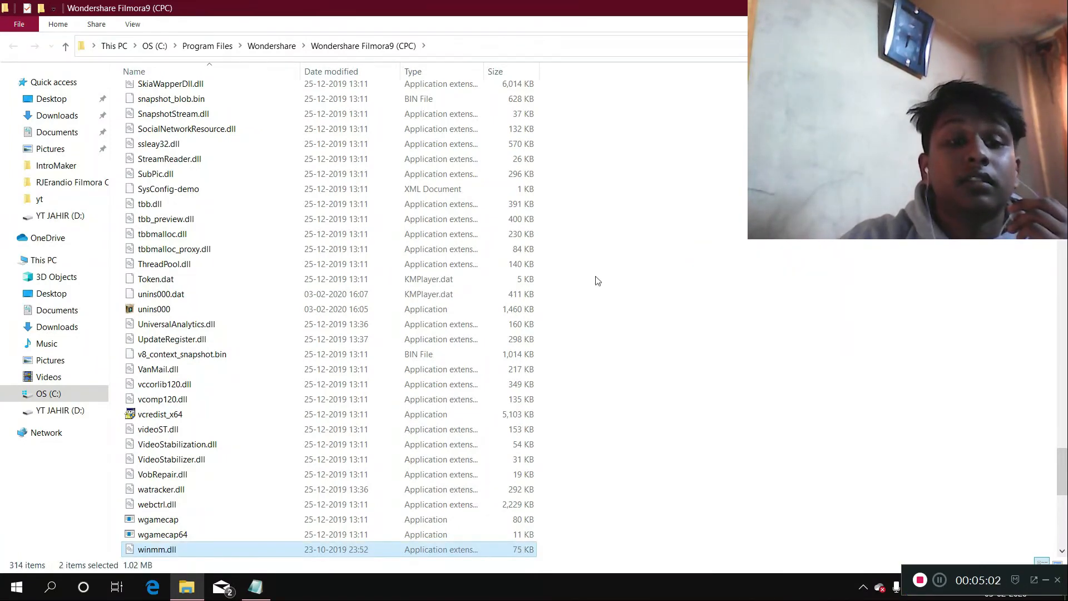
scroll(454, 409, down, 2)
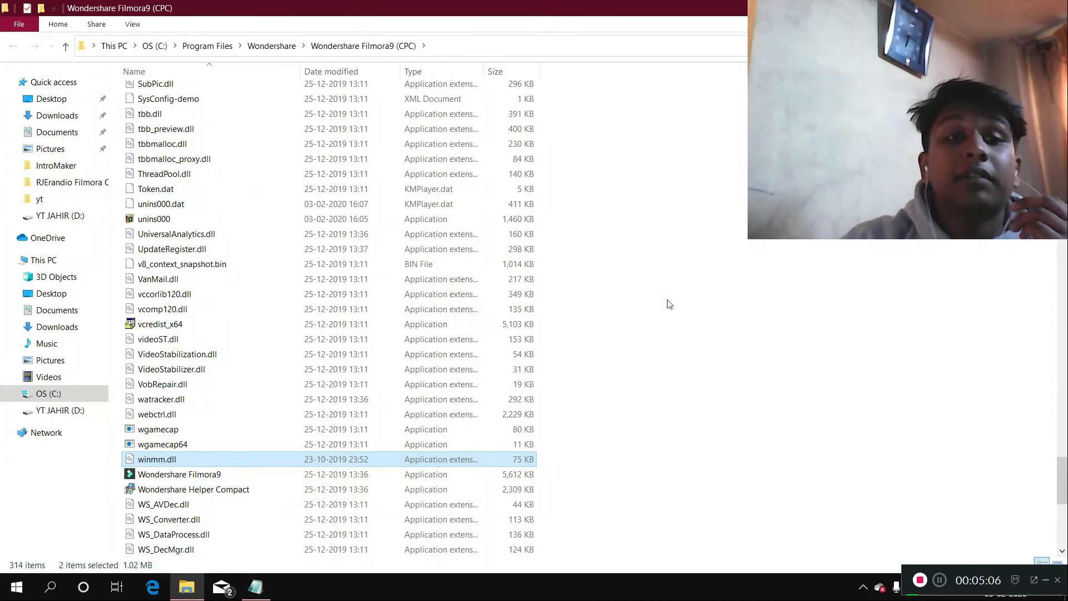
scroll(669, 305, up, 20)
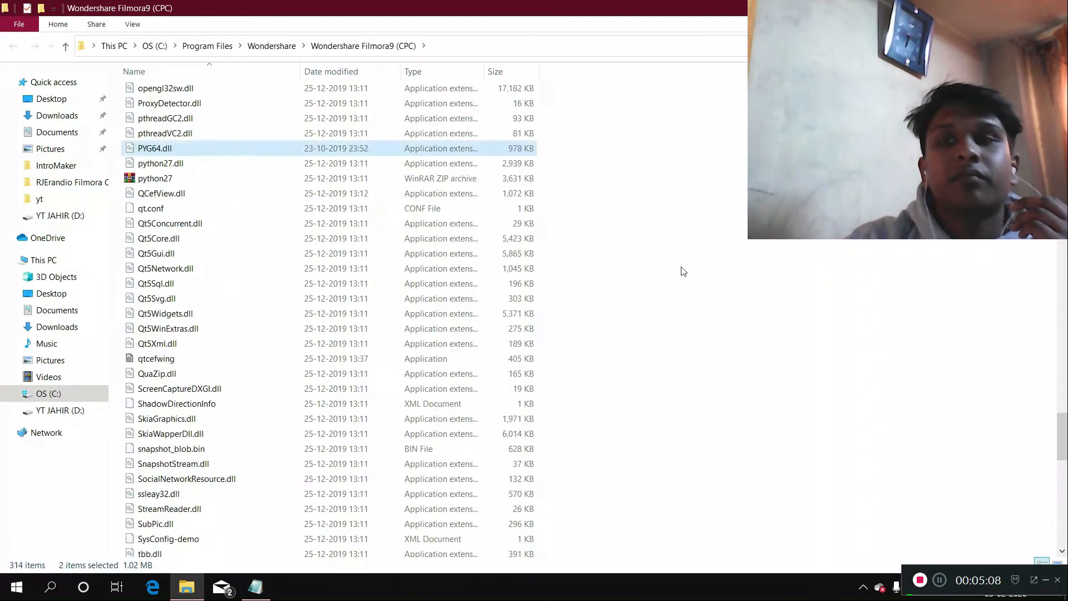
scroll(683, 263, up, 9)
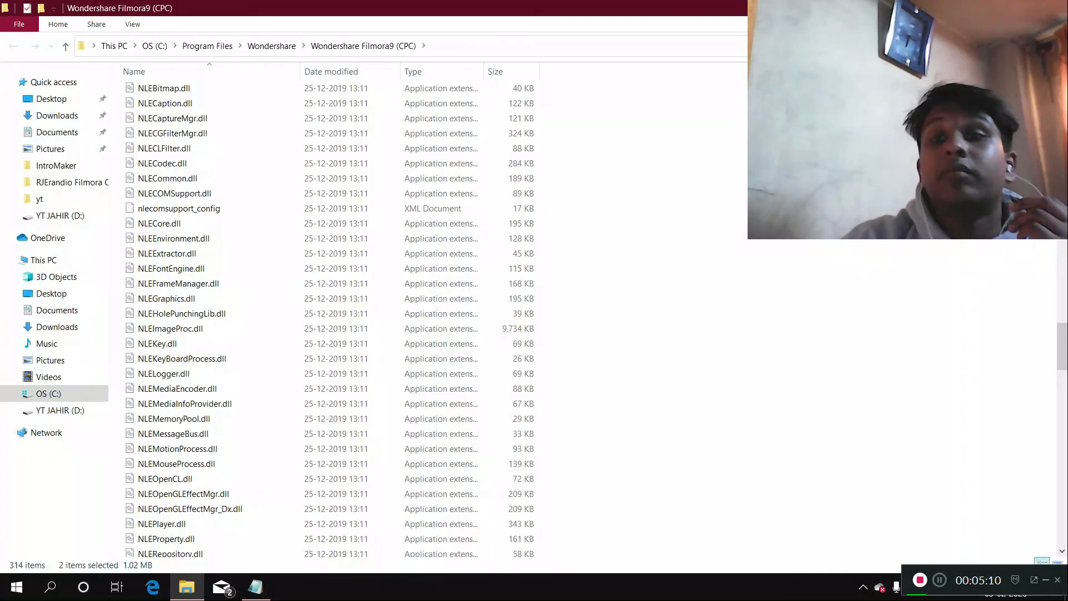
Launch Filmora9 from the desktop, start a new 16:9 (Widescreen) project, and dismiss the message center and login windows
key(super+d)
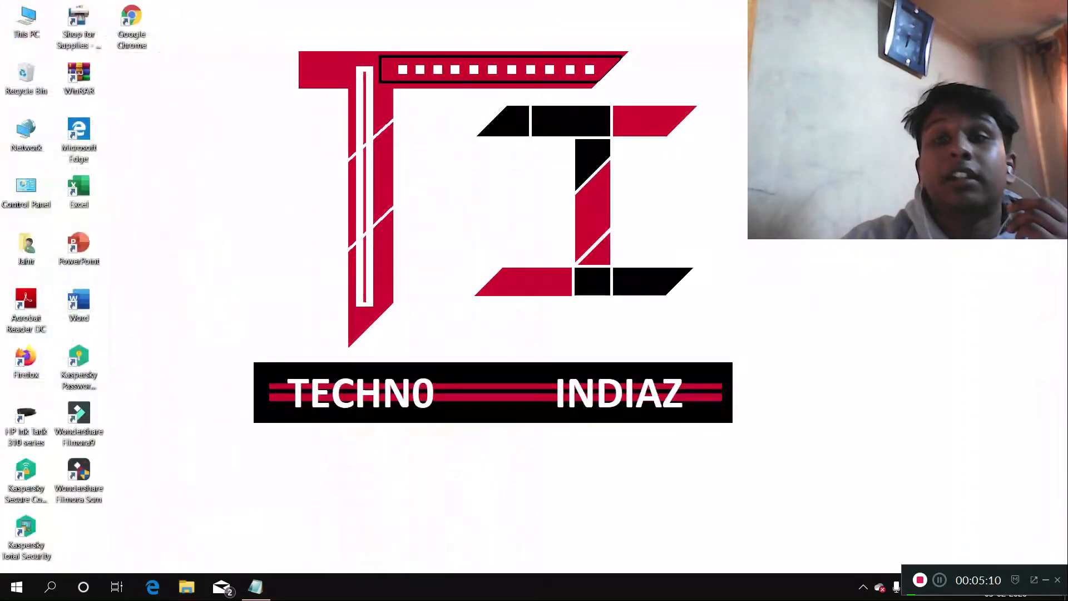
double_click(88, 418)
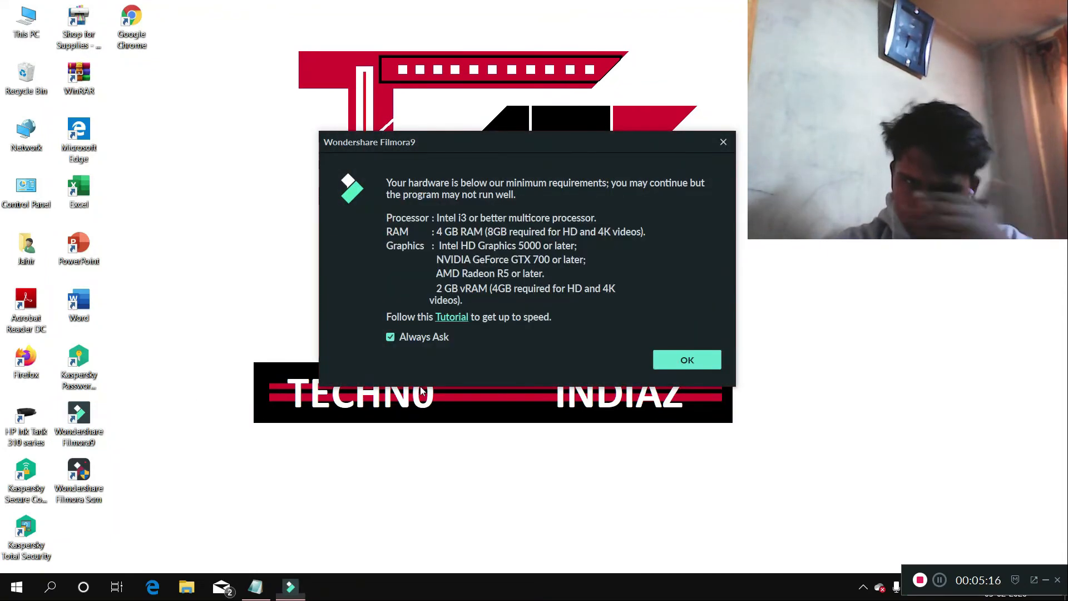
click(684, 360)
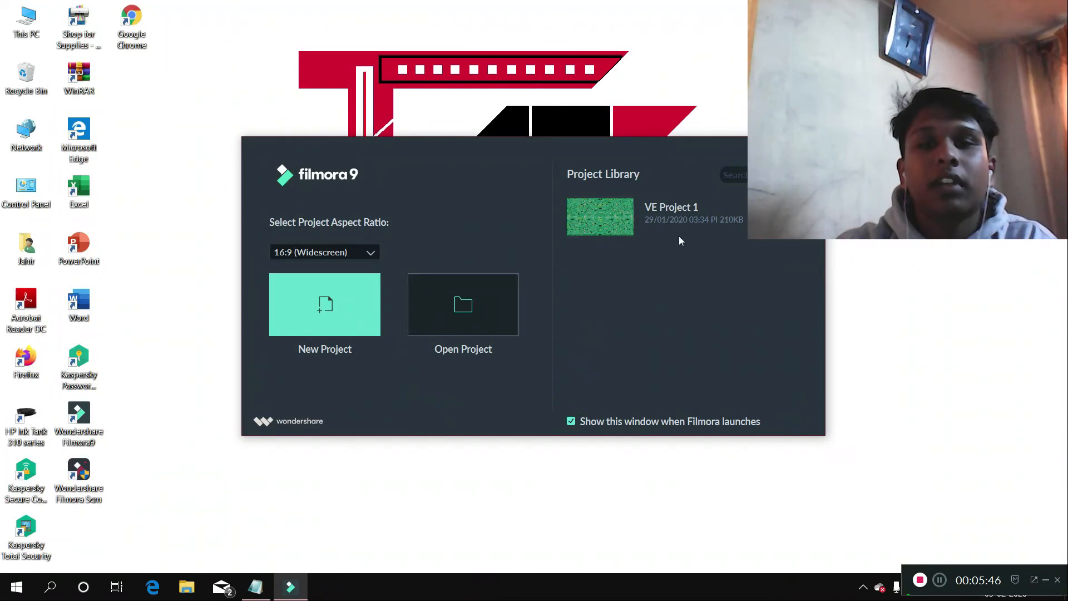
click(329, 310)
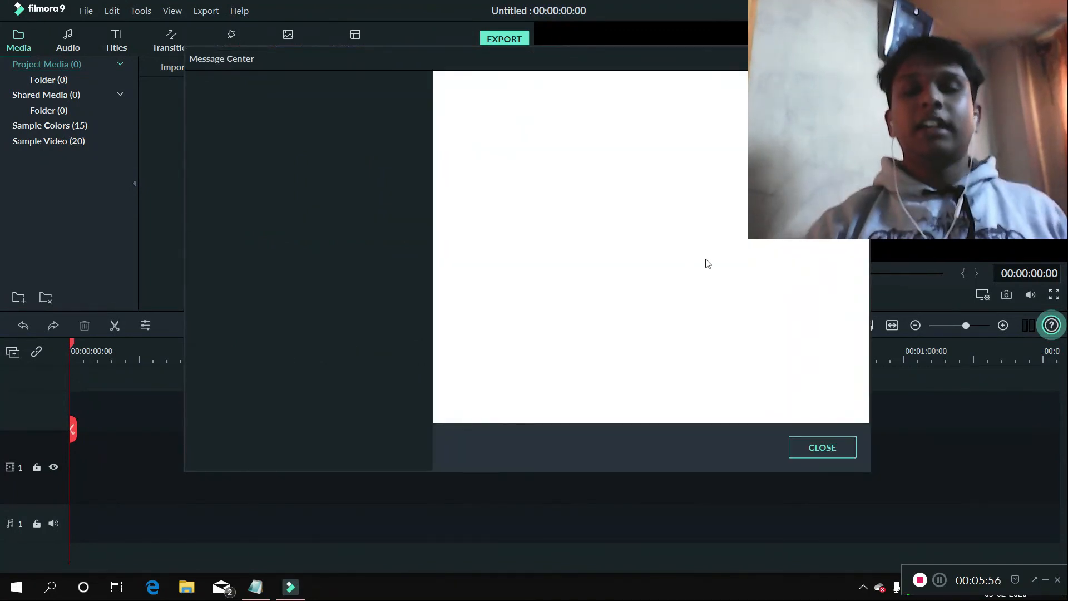
click(822, 448)
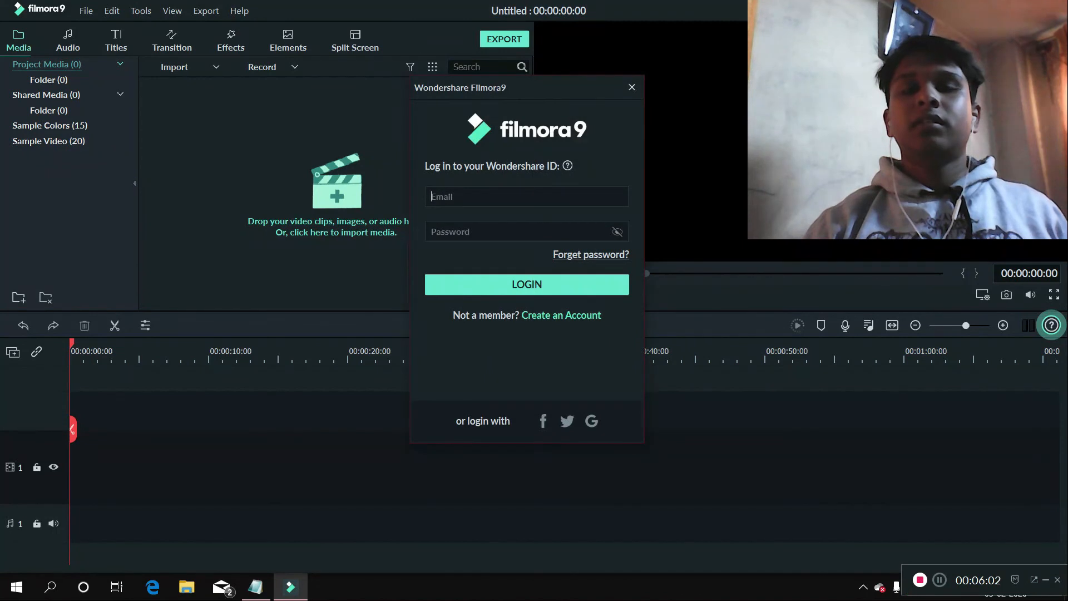
click(633, 87)
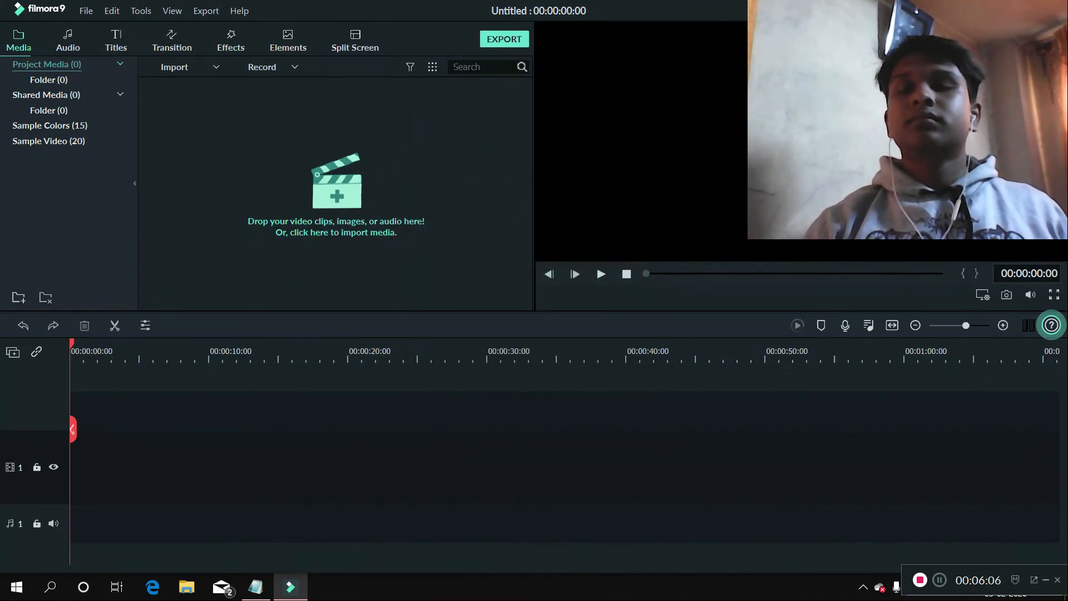
Check the activation status in the Offline Activation window and close it
click(240, 11)
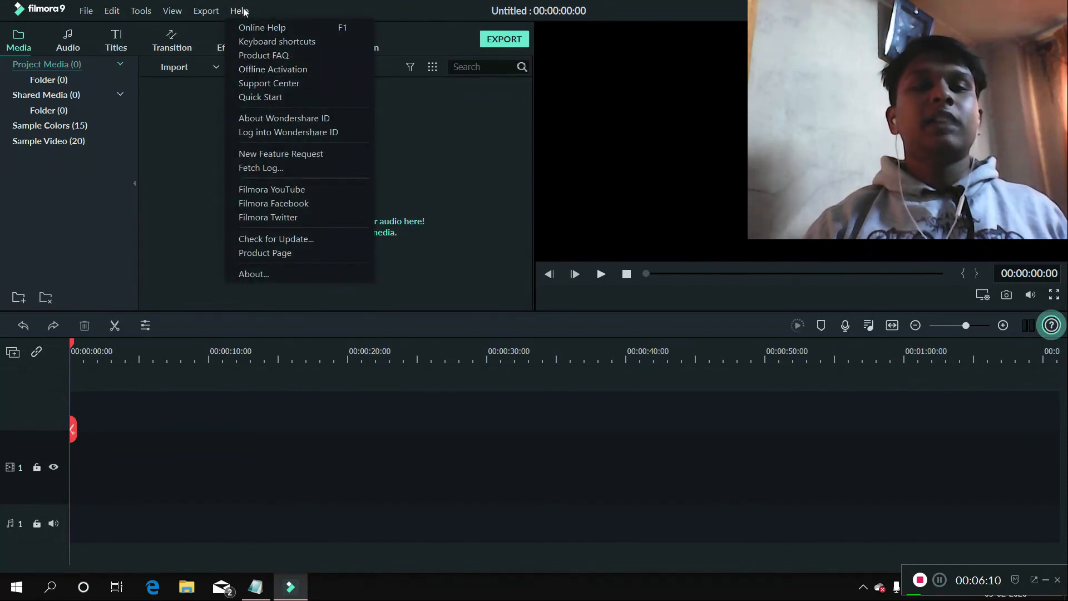
click(258, 71)
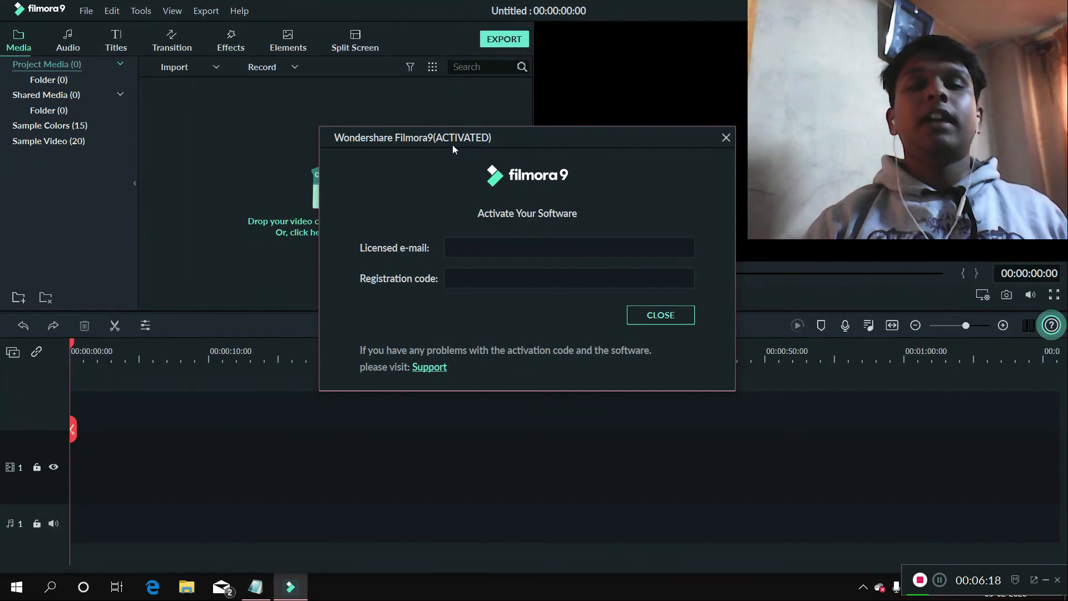
click(727, 137)
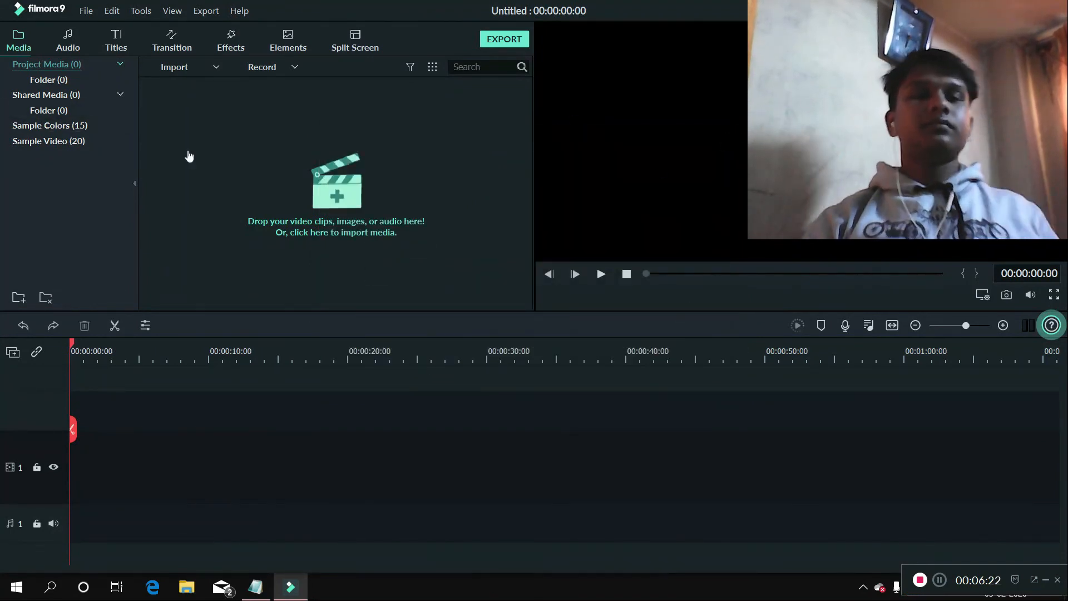